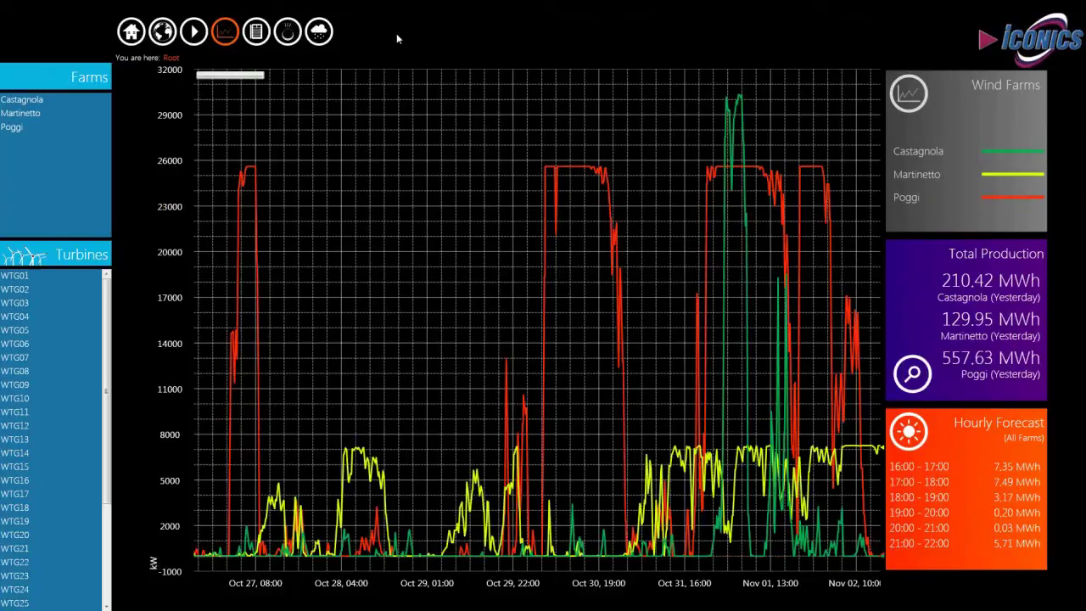
Zoom the wind farm trend into Oct 29–Nov 01, then Oct 31, and reset the zoom
left_click_drag(506, 157, 740, 498)
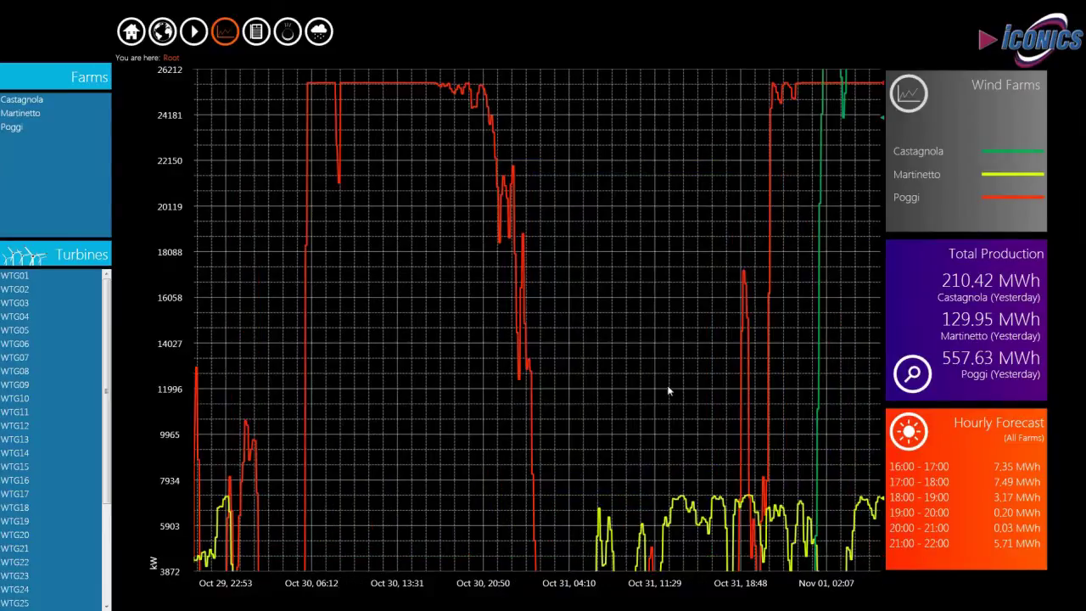
left_click_drag(657, 469, 795, 541)
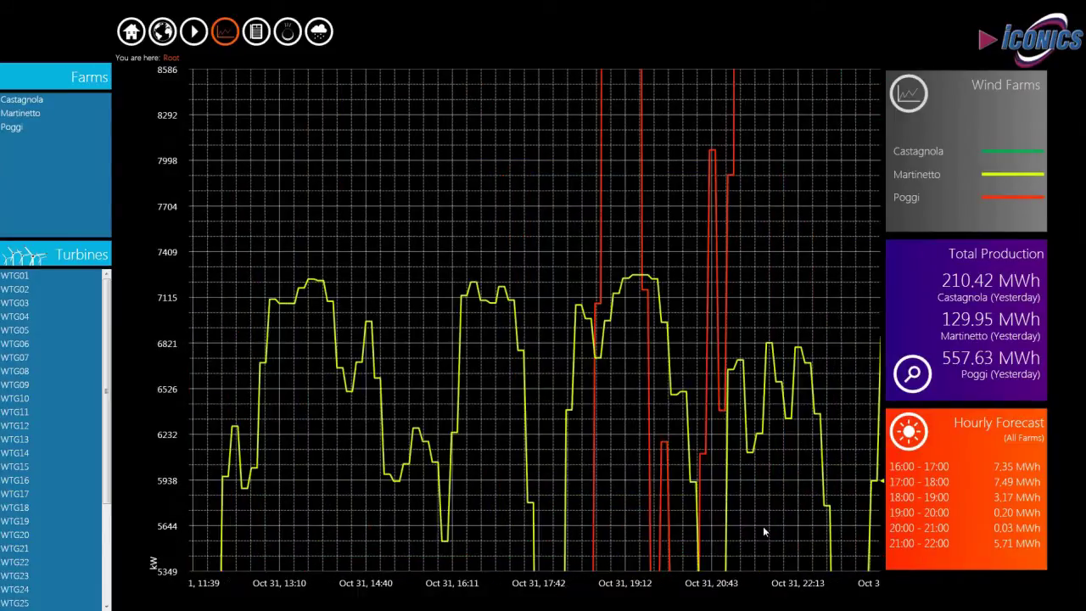
right_click(493, 229)
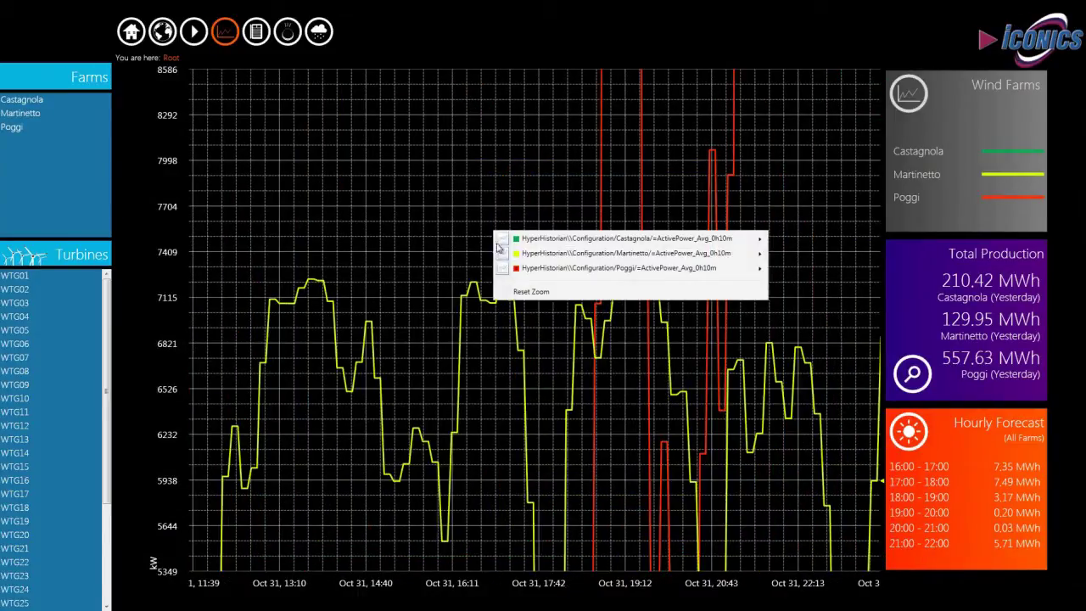
left_click(530, 295)
Stack the Castagnola and Martinetto pens onto new charts below Poggi
right_click(475, 214)
mouse_move(714, 219)
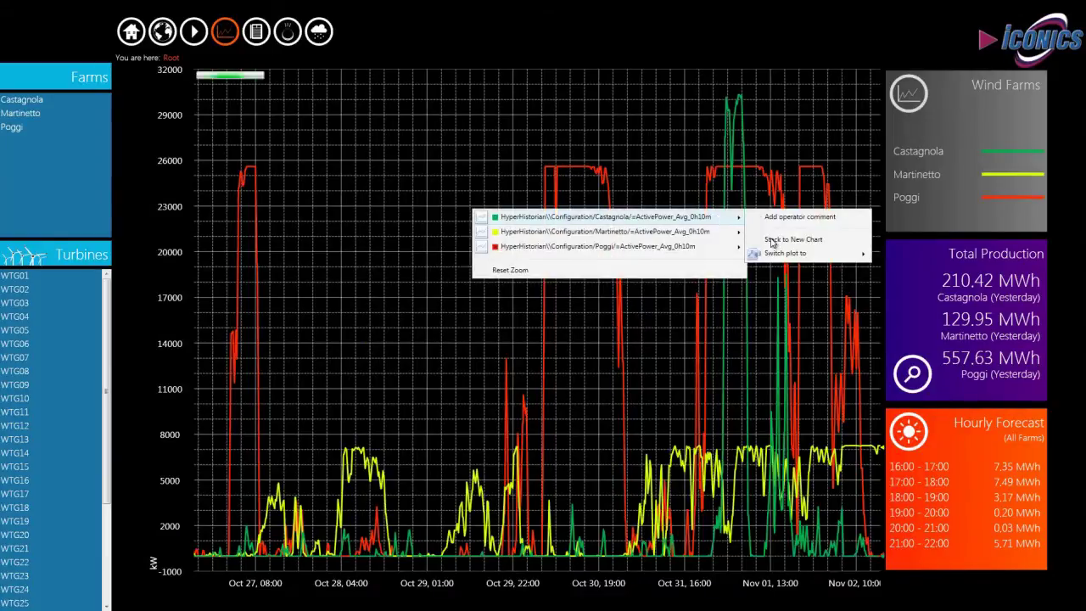
left_click(773, 241)
right_click(458, 197)
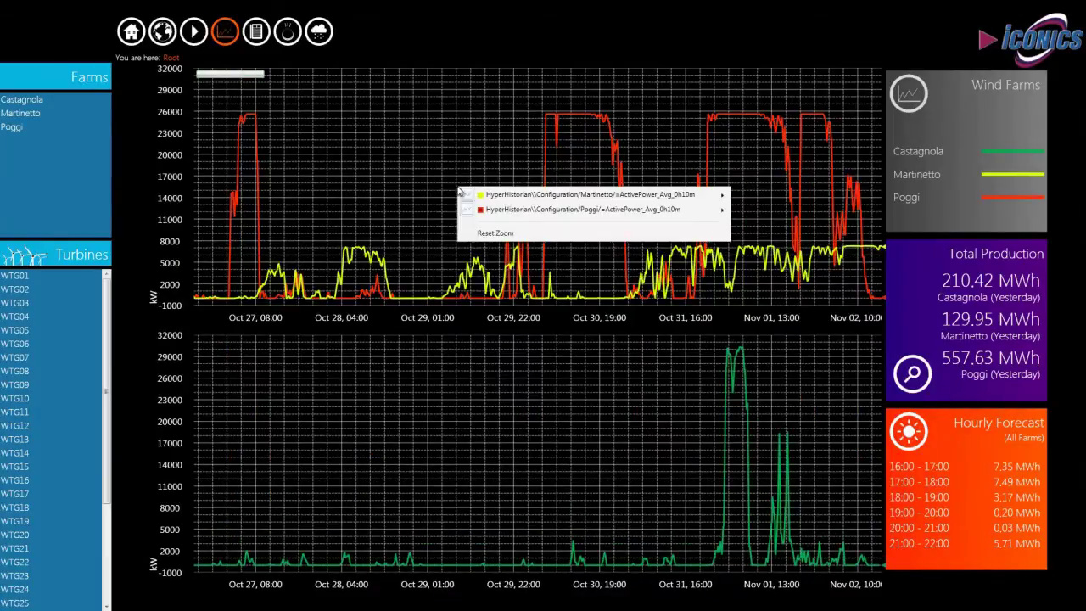
mouse_move(653, 198)
left_click(865, 219)
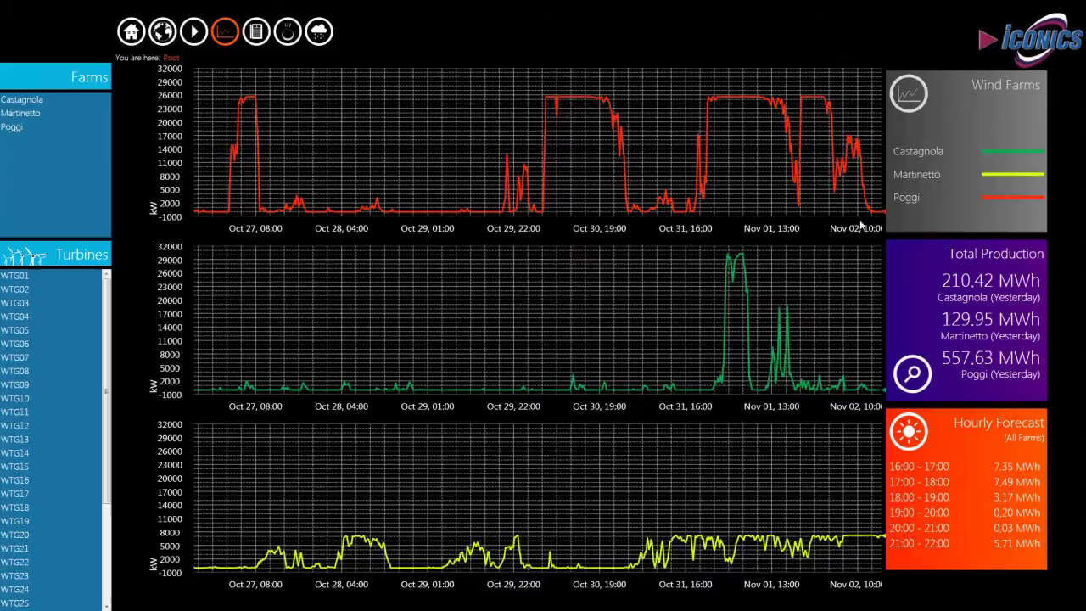
left_click(21, 100)
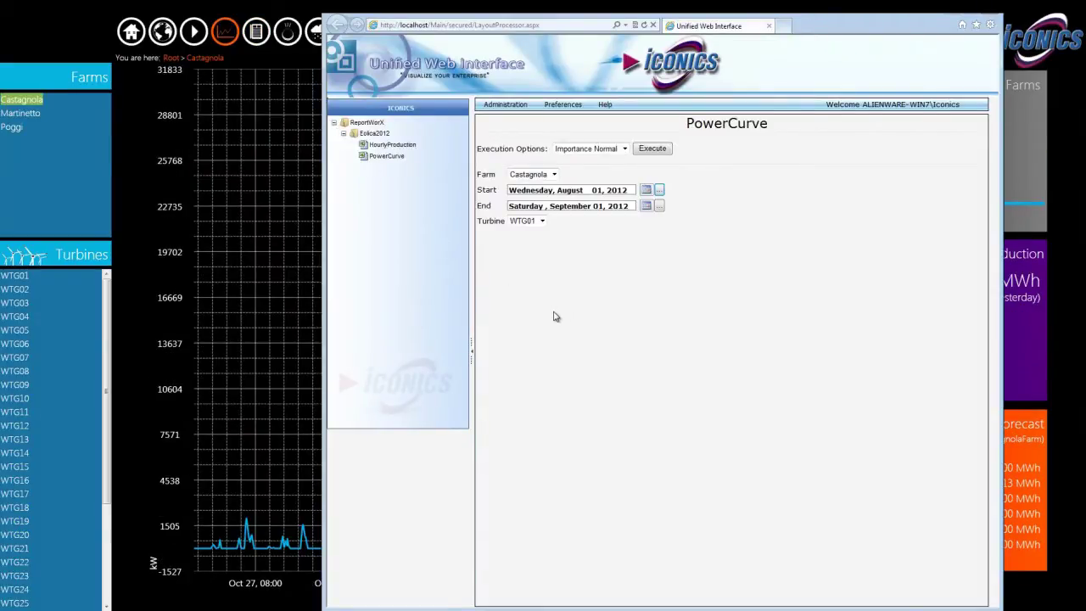
Set the PowerCurve report to turbine WTG10 with an end date of November 1, 2012
left_click(529, 222)
left_click(527, 317)
left_click(646, 206)
left_click(649, 219)
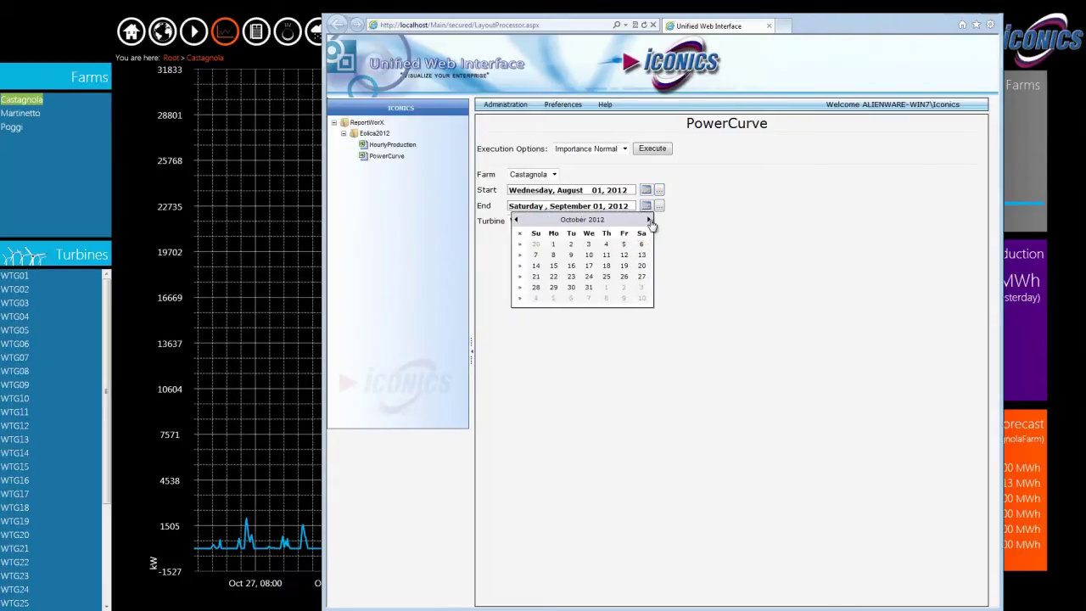
left_click(607, 244)
Run the report, open the generated Excel file and scroll to its data table
left_click(652, 150)
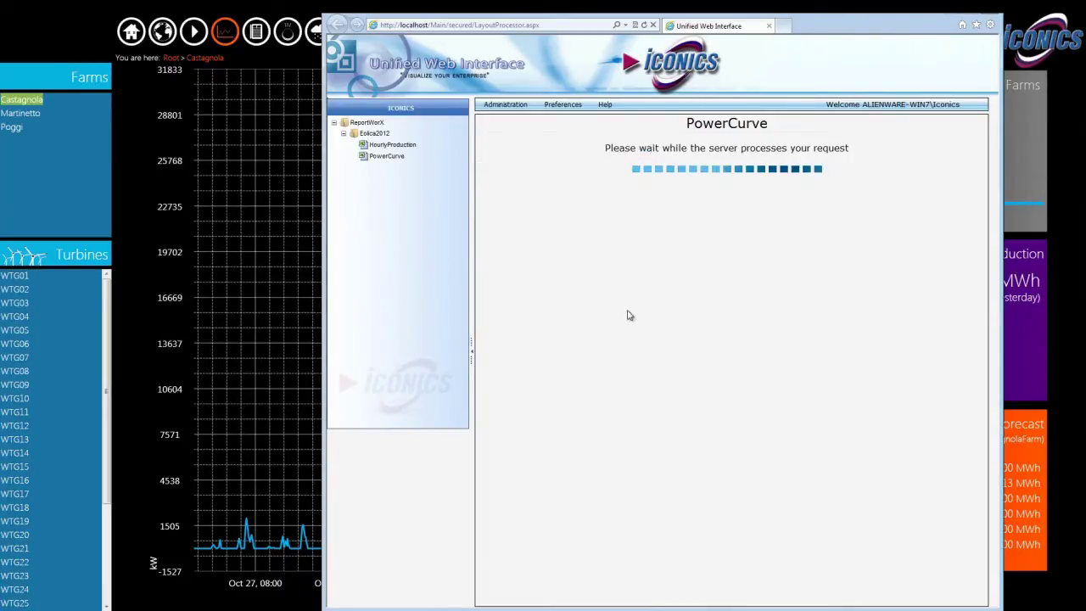
left_click(720, 151)
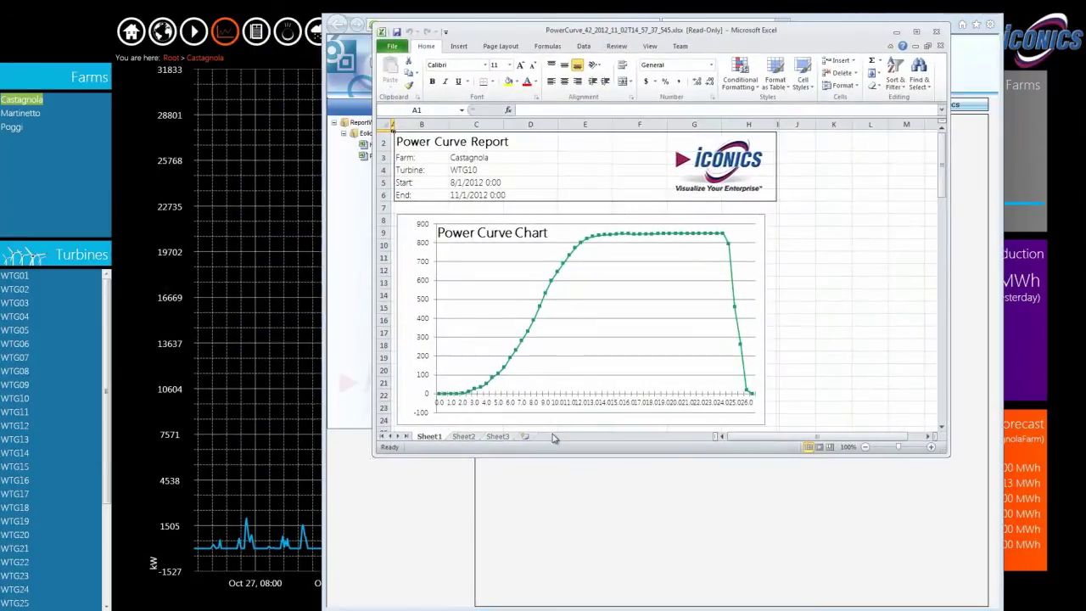
scroll(558, 406, "down", 7)
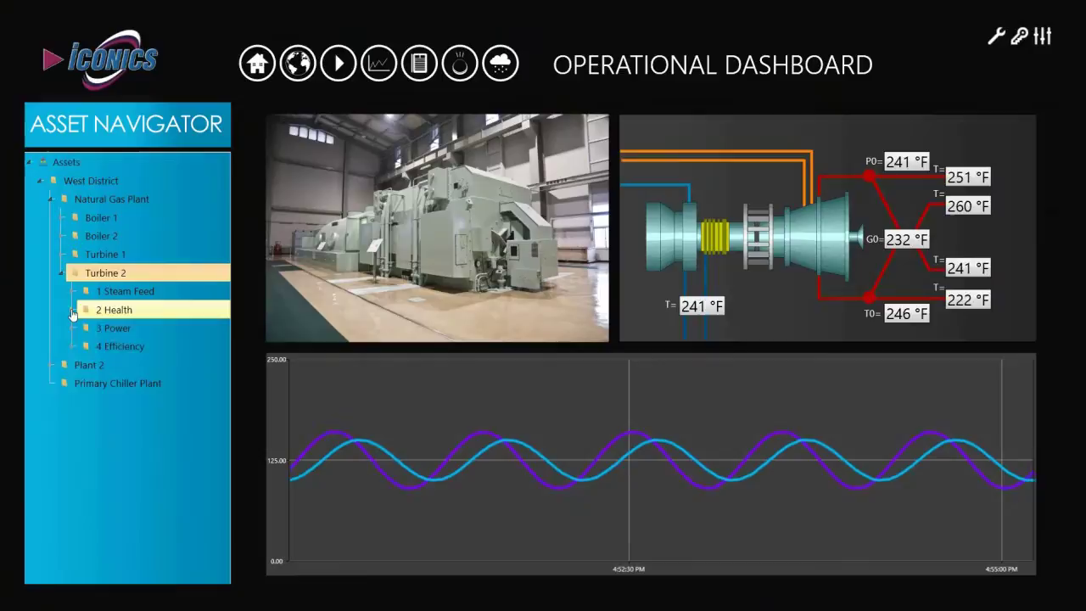
Expand Turbine 2 > Health > Bearings, trend B13 alone, then trend all bearings together
left_click(72, 311)
left_click(84, 327)
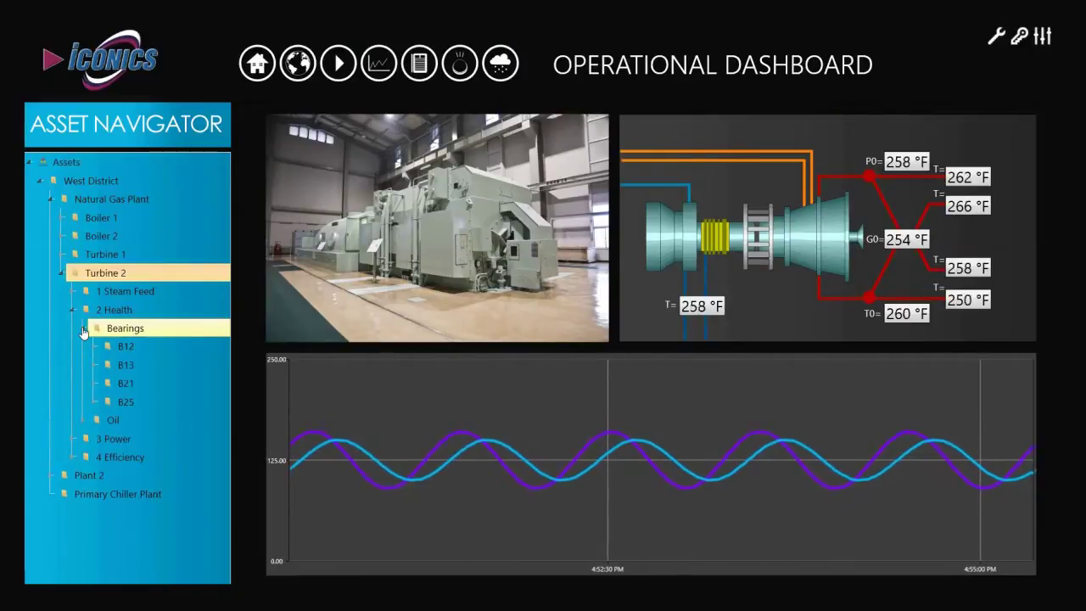
left_click(106, 364)
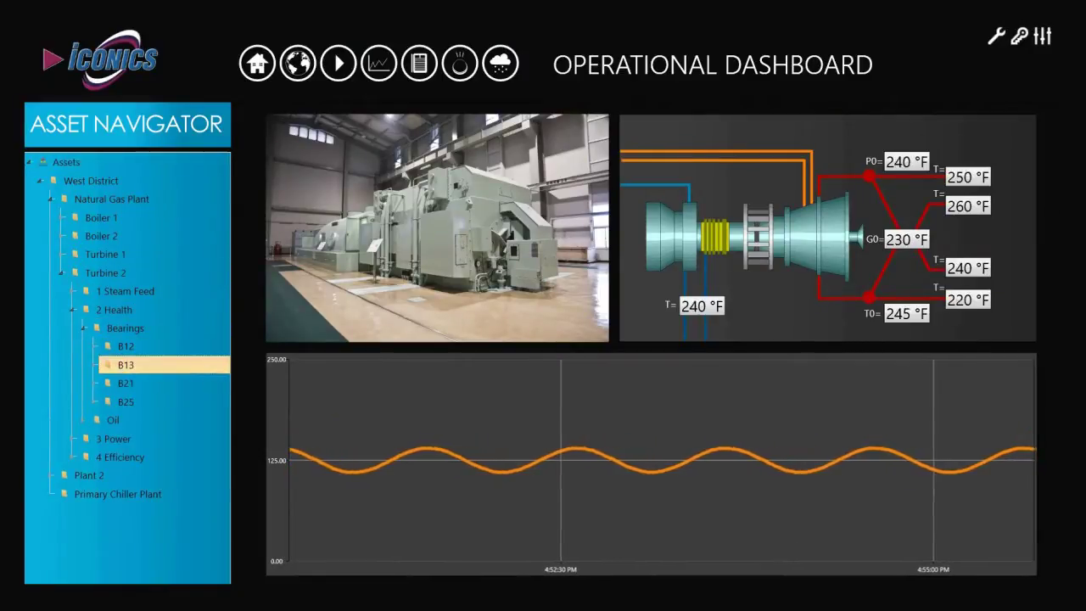
left_click(108, 329)
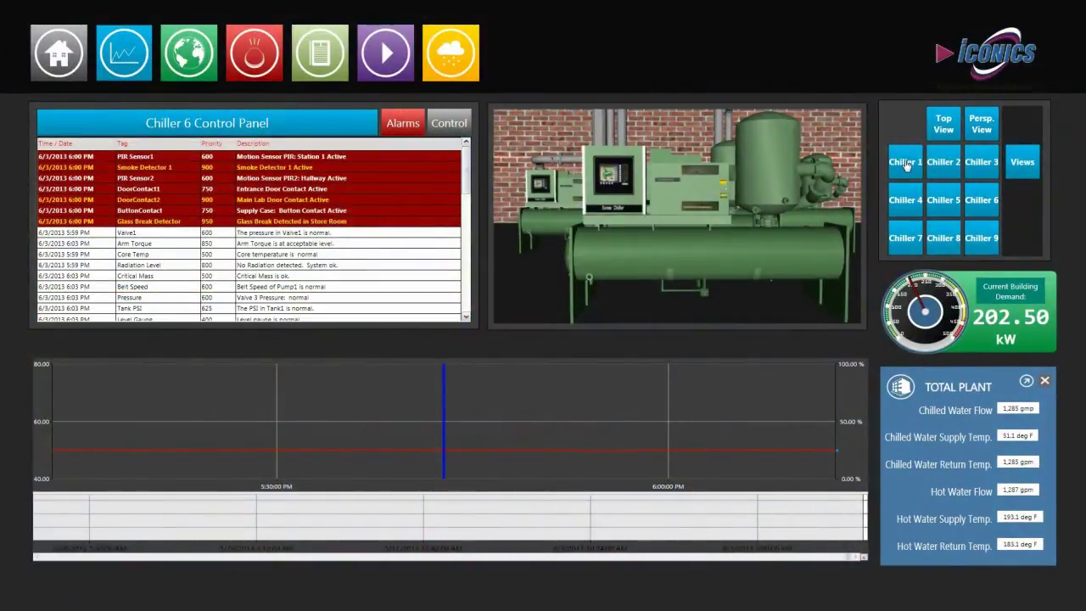
Switch through Chillers 1, 2 and 3, then pull both range handles inward to shorten Chiller 3's trend
left_click(905, 163)
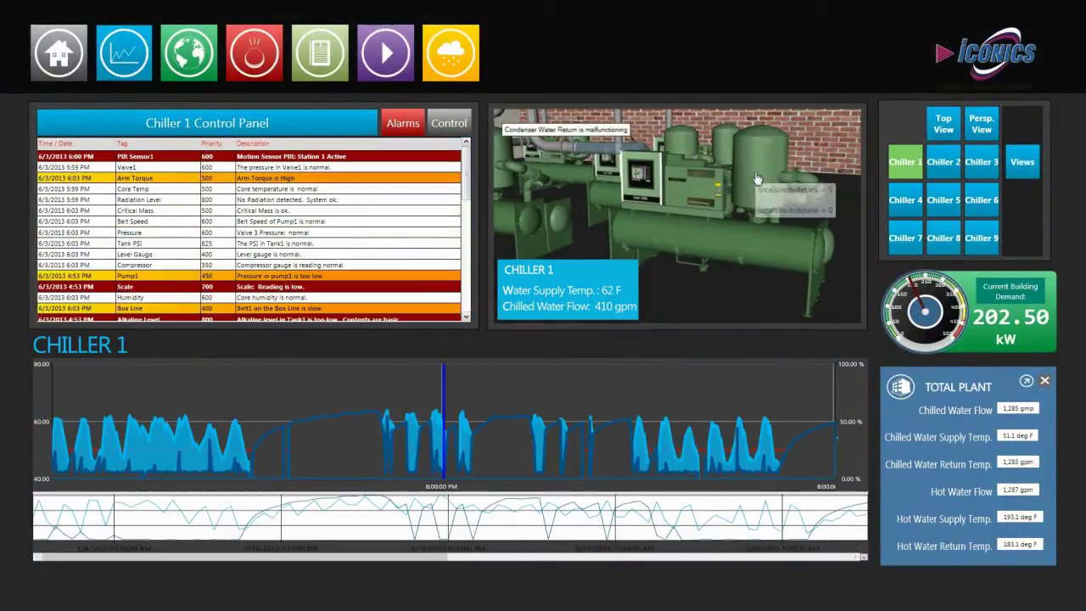
left_click(945, 164)
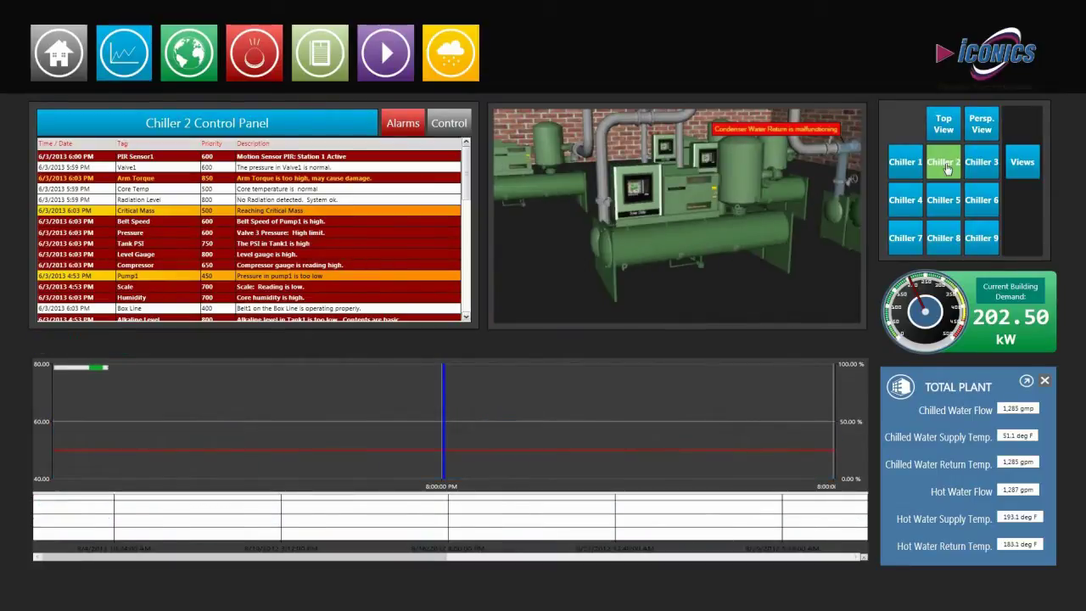
left_click(987, 167)
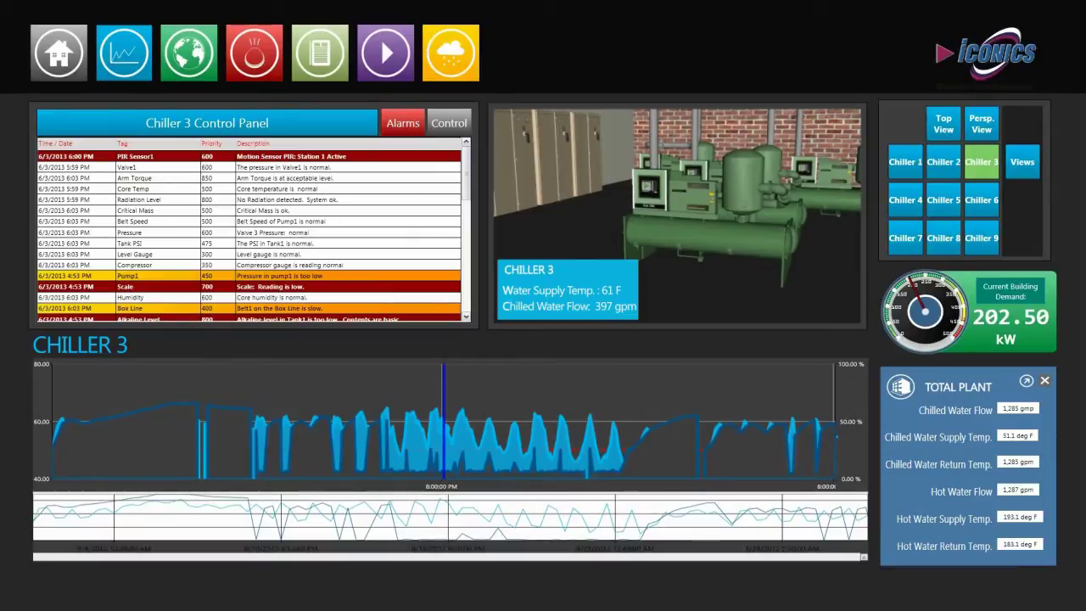
left_click_drag(848, 520, 600, 519)
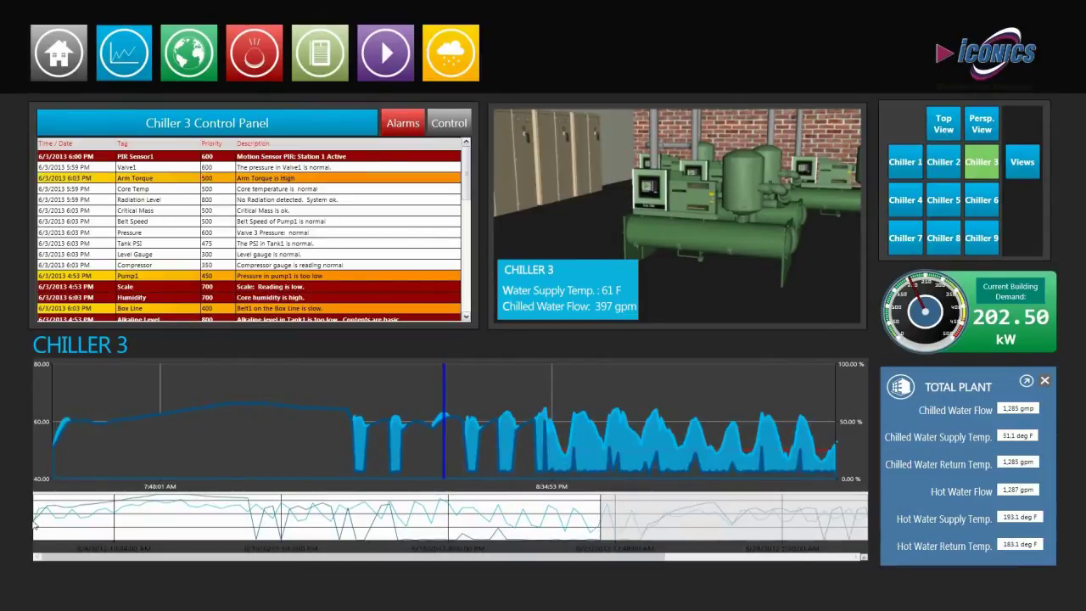
left_click_drag(34, 526, 547, 562)
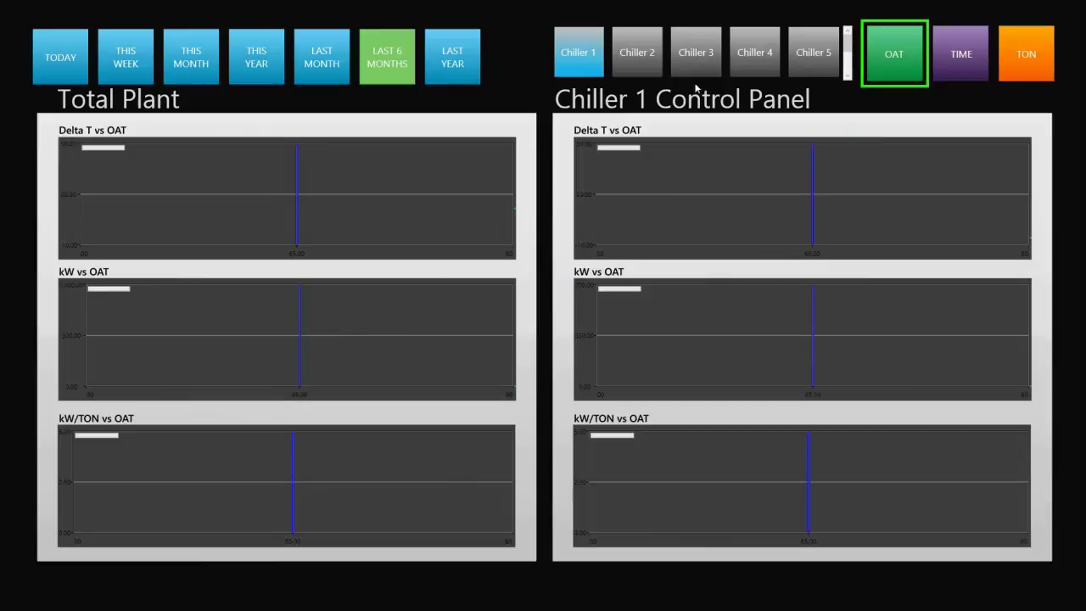
View Chillers 2 and 3, limit to LAST MONTH, review Chillers 1–3, then switch plots to TIME
left_click(642, 61)
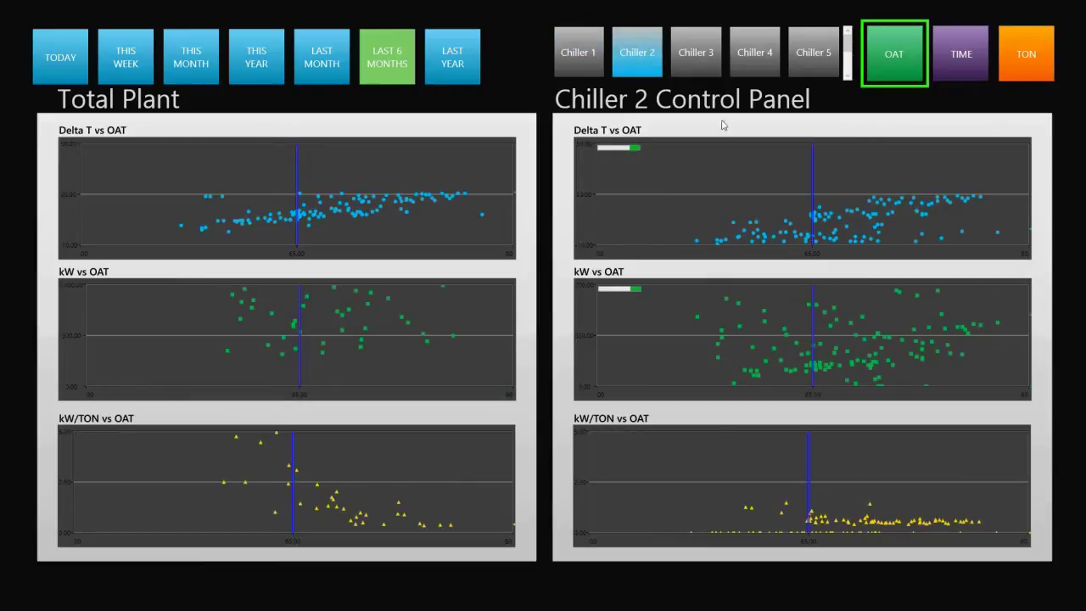
left_click(700, 59)
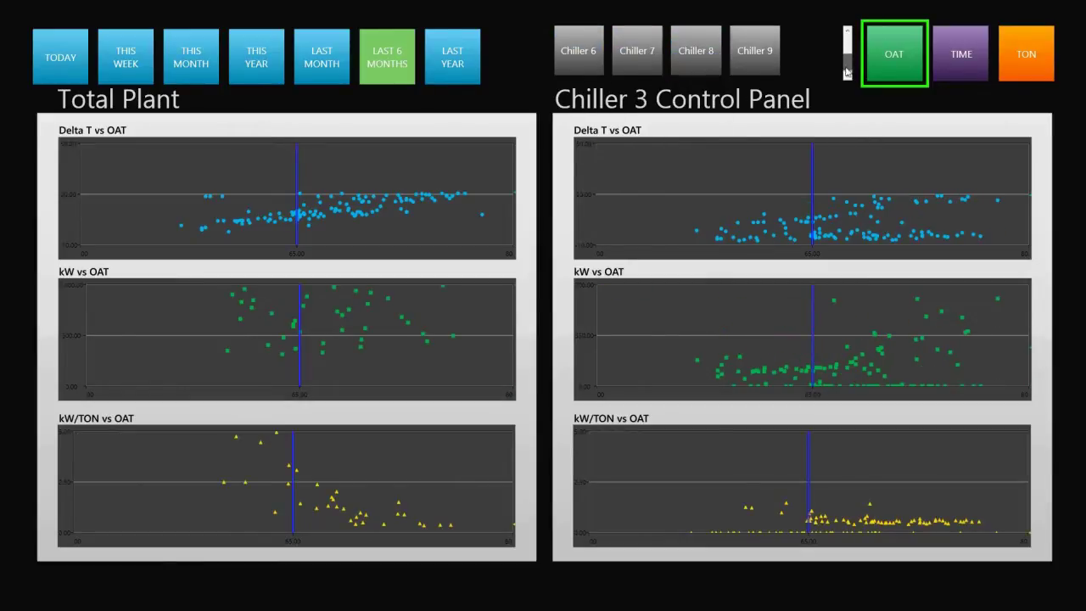
left_click(324, 59)
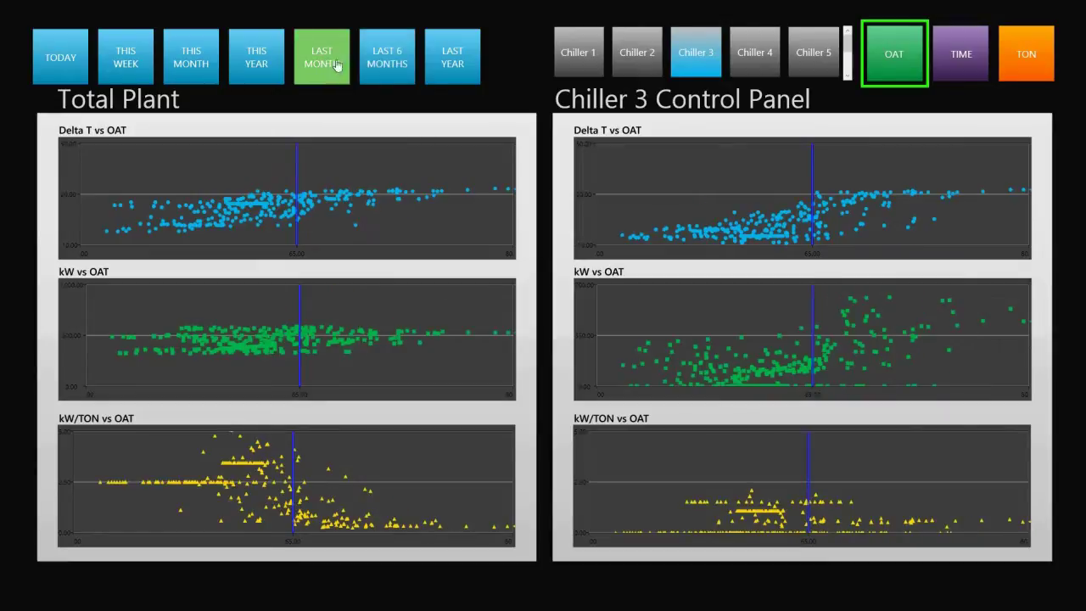
left_click(590, 58)
left_click(643, 61)
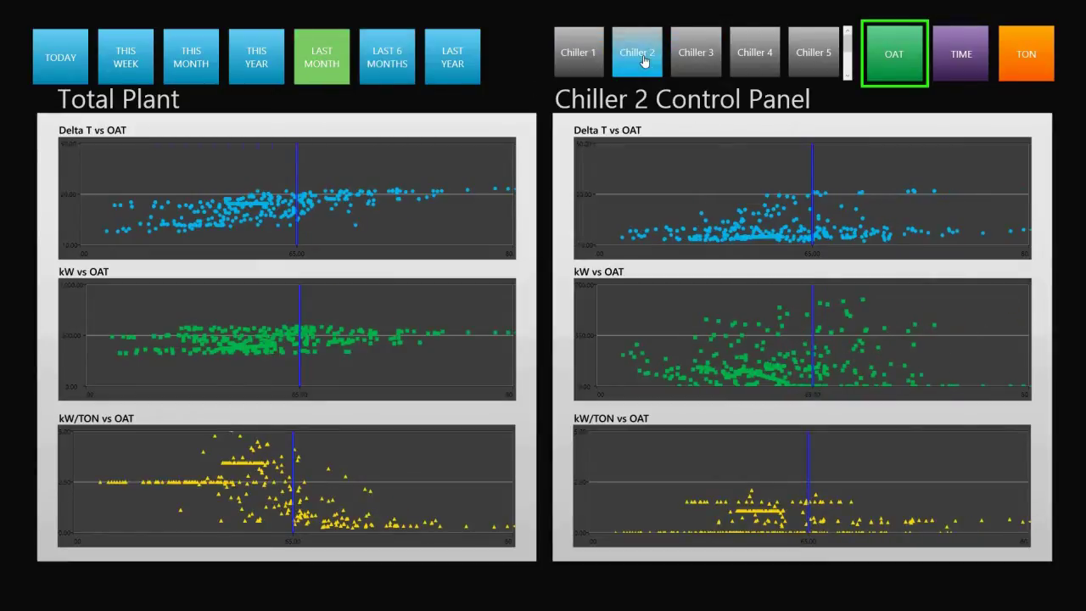
left_click(699, 63)
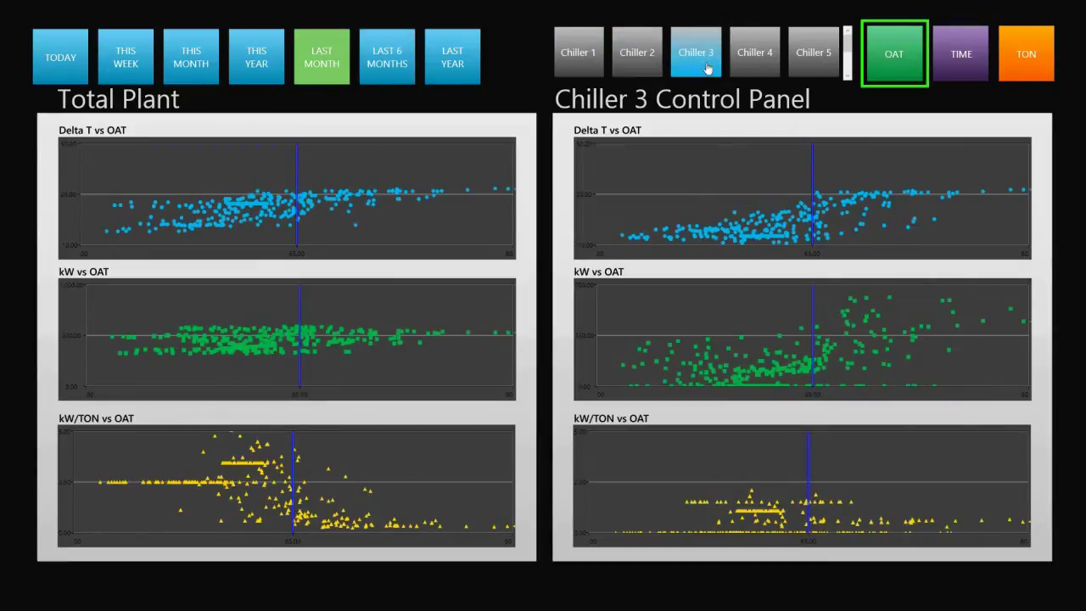
left_click(972, 59)
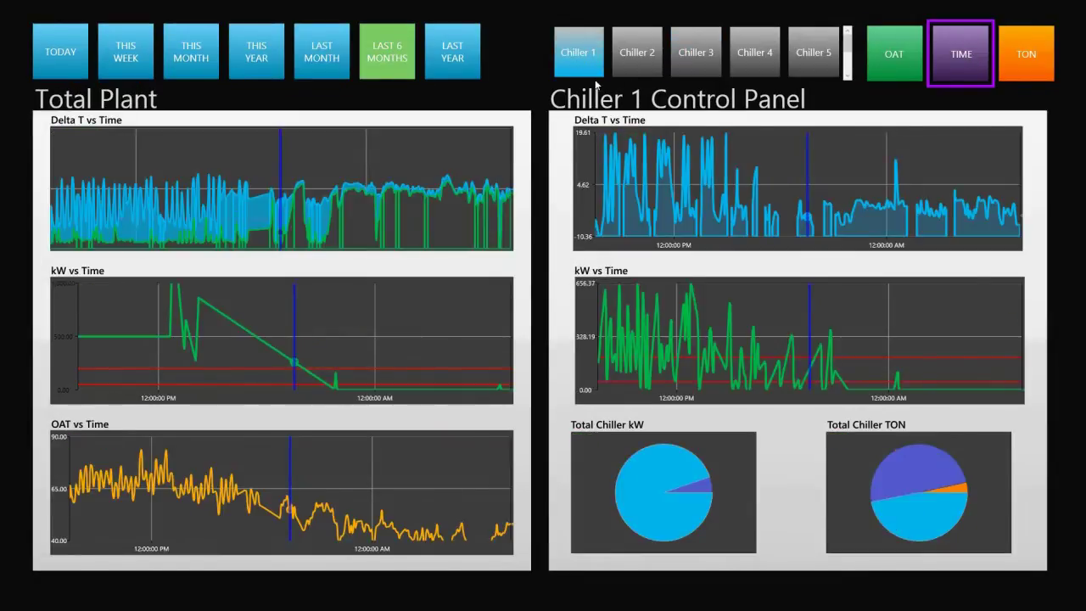
View Chillers 2 and 3's time plots, limit data to THIS MONTH, then select Chiller 1
left_click(642, 57)
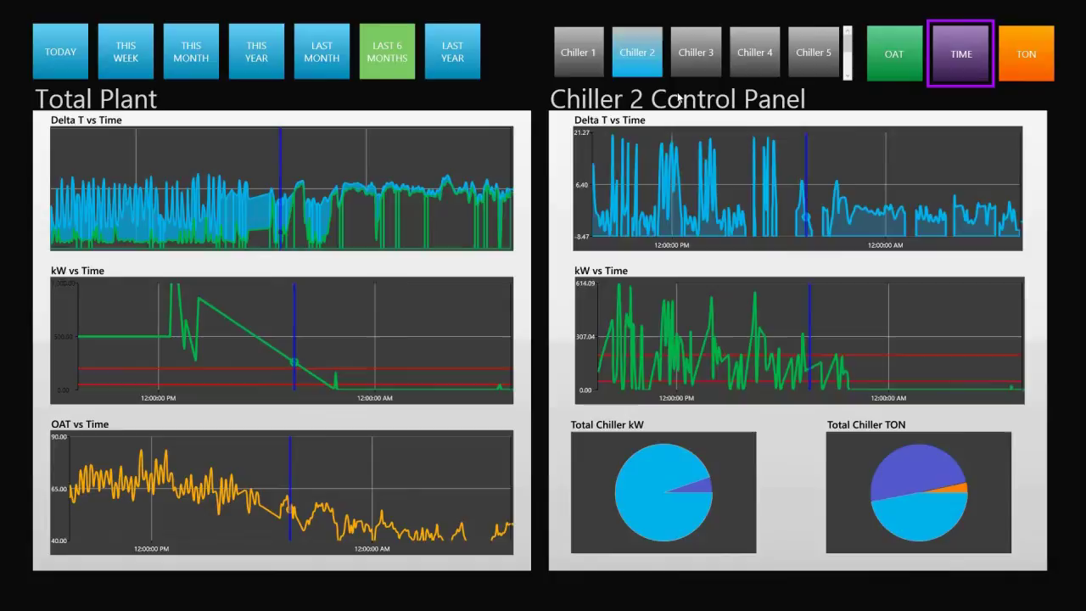
left_click(695, 56)
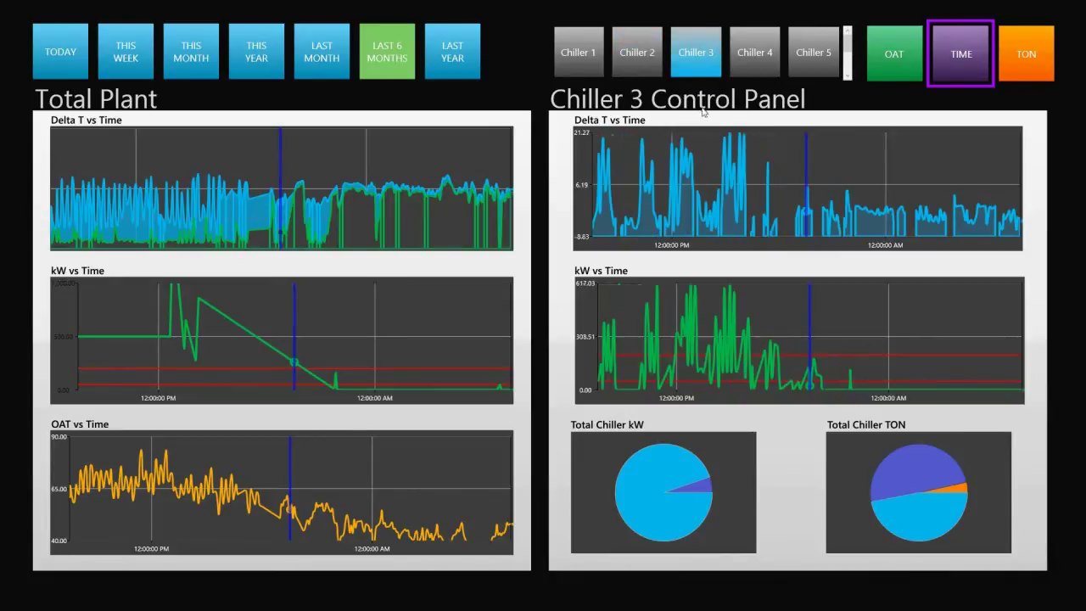
left_click(203, 55)
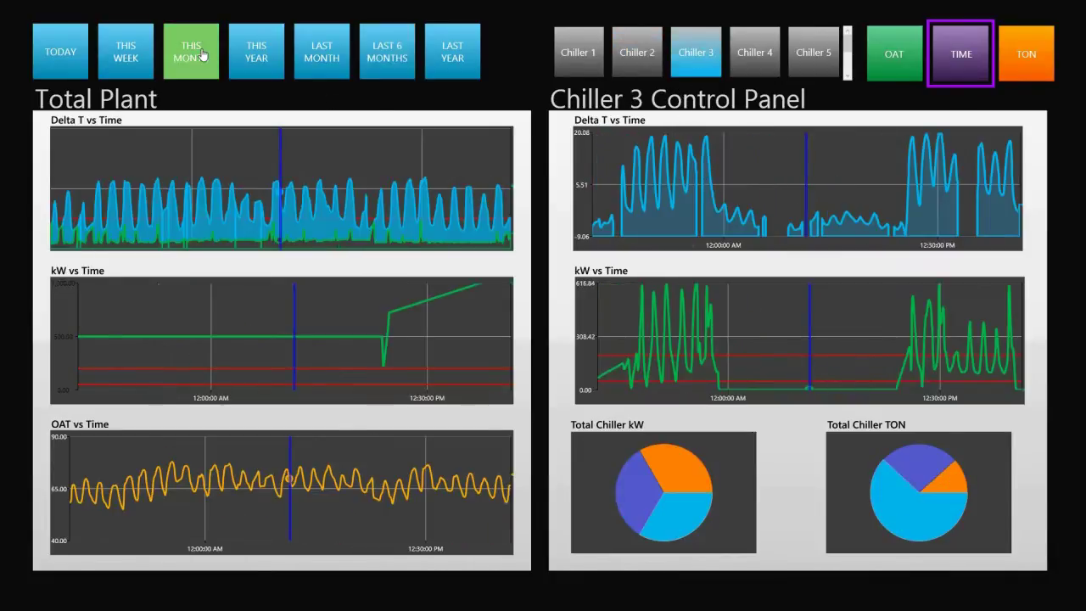
left_click(577, 52)
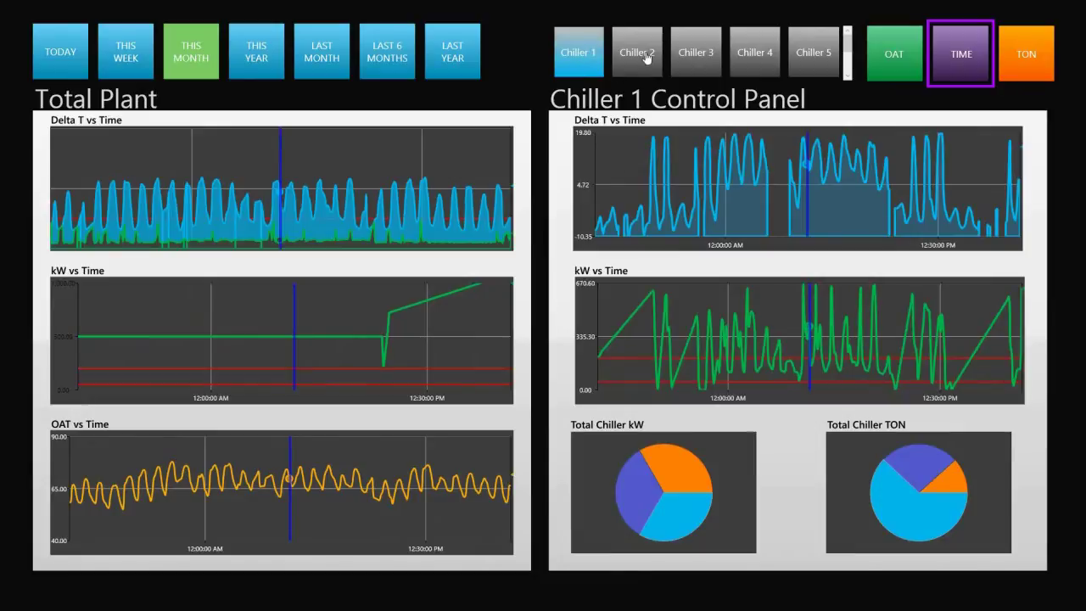